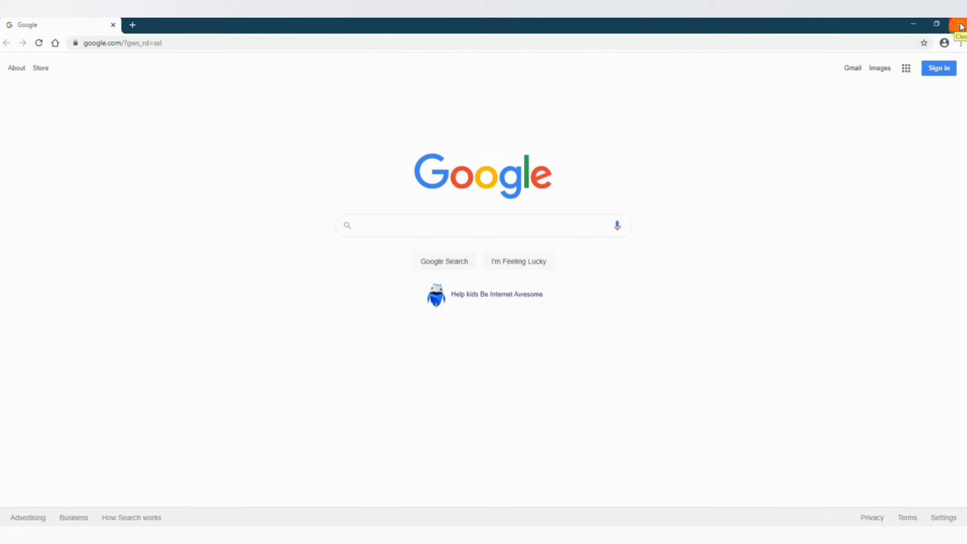
# End the WebDiscover Browser (32 bit) process group in Task Manager's detailed process list, and close Task Manager.
pyautogui.rightClick(535, 527)
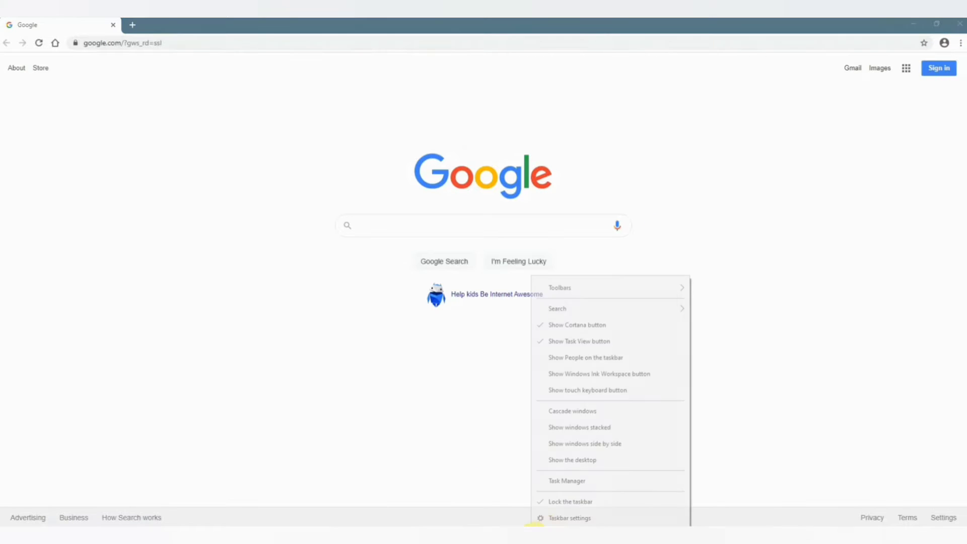
pyautogui.click(585, 484)
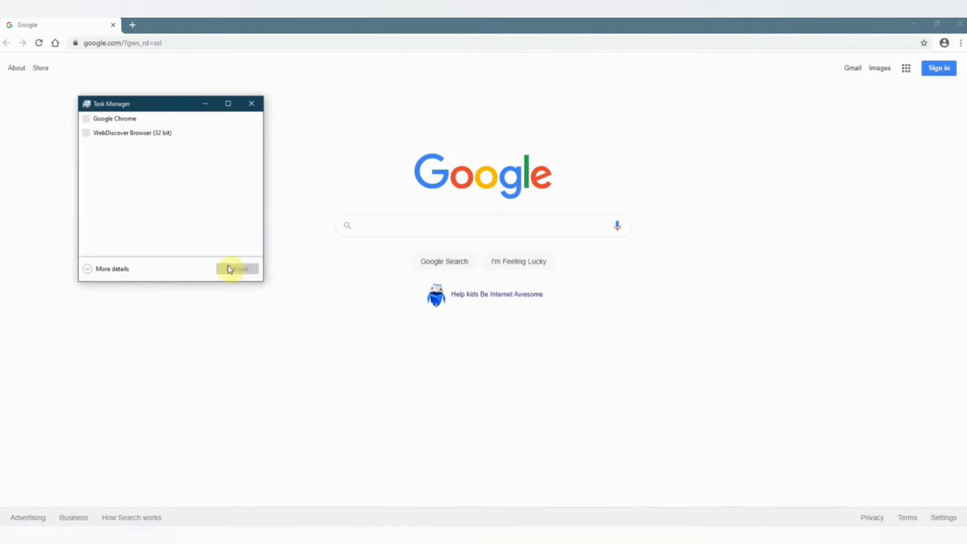
pyautogui.click(117, 269)
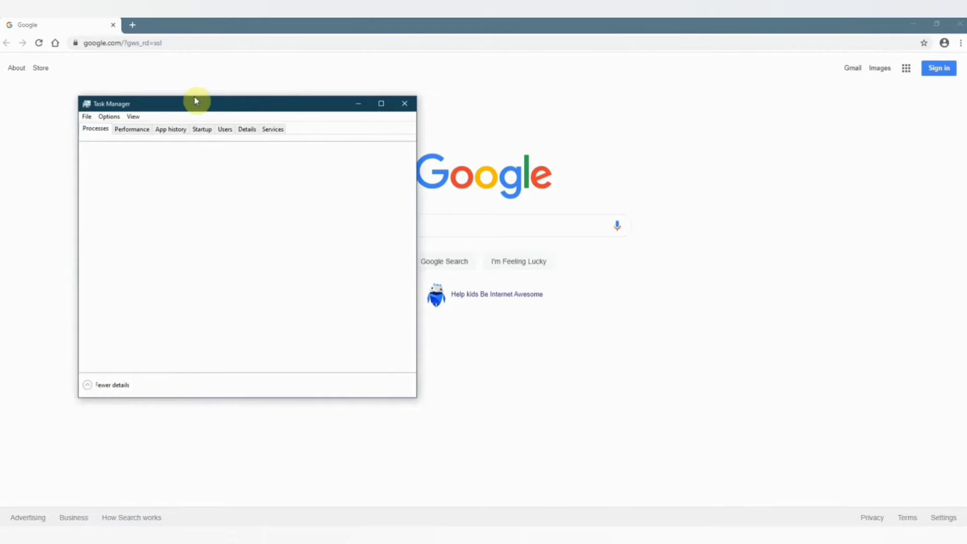
pyautogui.moveTo(195, 98); pyautogui.dragTo(432, 166)
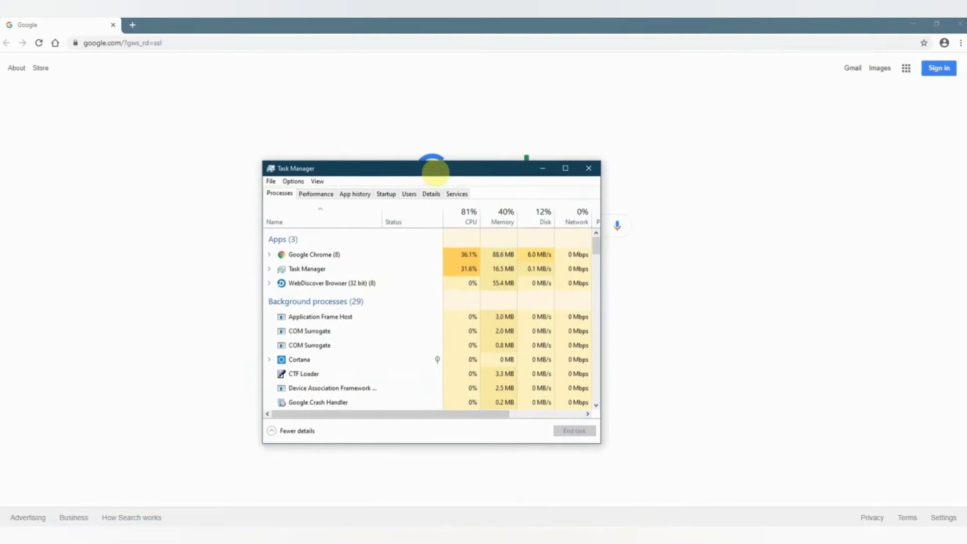
pyautogui.click(270, 284)
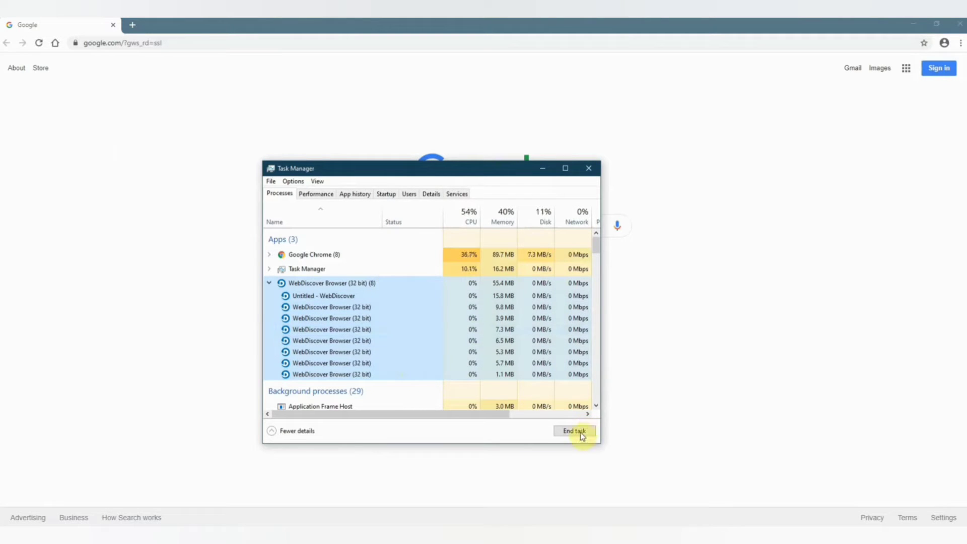
pyautogui.click(324, 283)
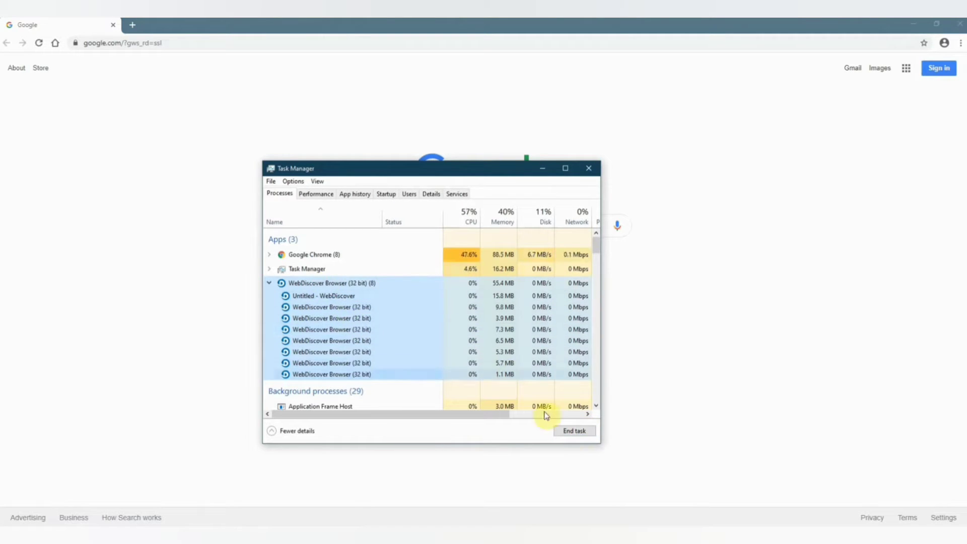
pyautogui.click(571, 432)
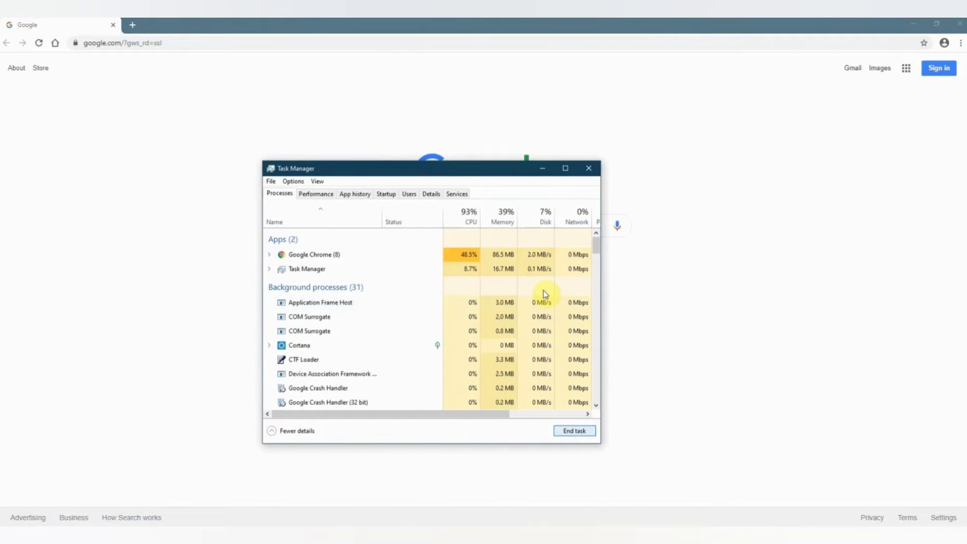
pyautogui.click(588, 169)
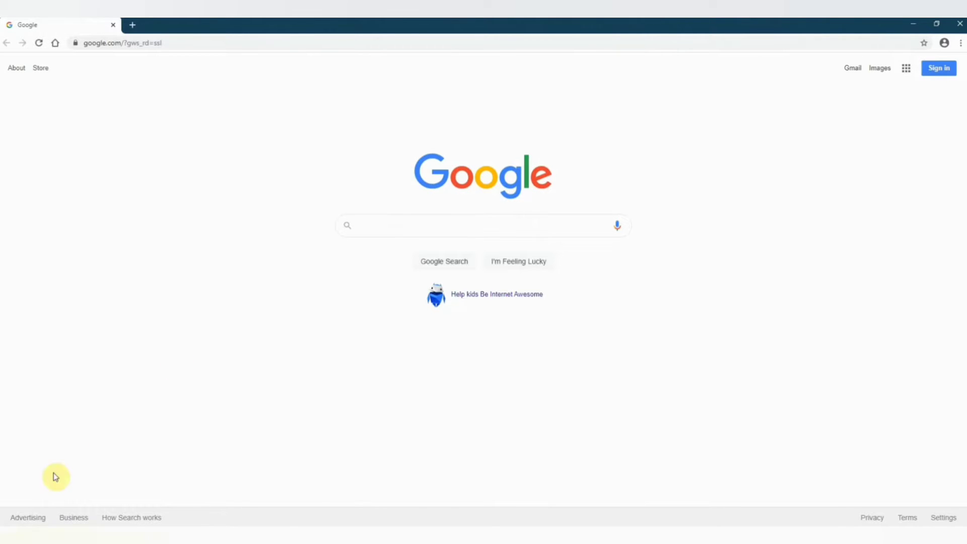
# Open the Apps & features page in Windows Settings.
pyautogui.click(11, 535)
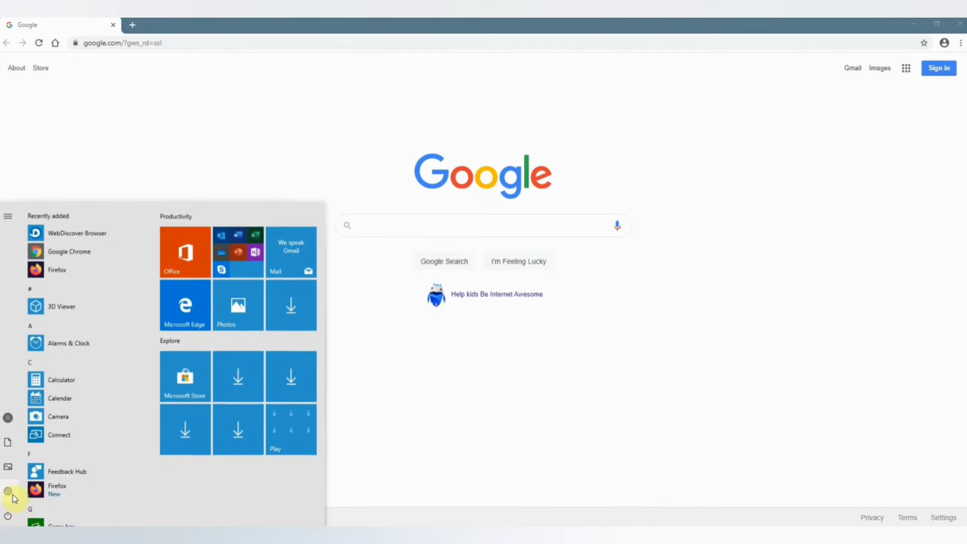
pyautogui.click(9, 492)
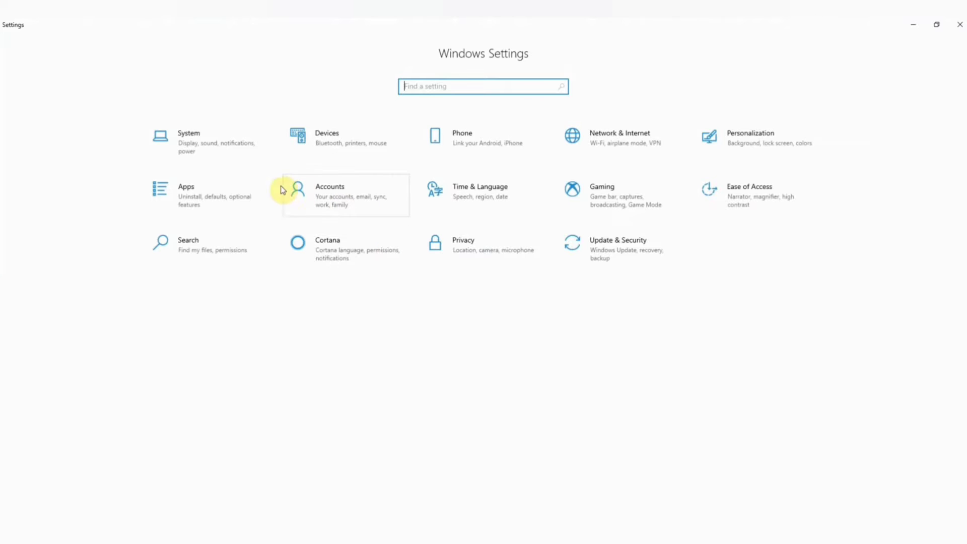
pyautogui.click(241, 198)
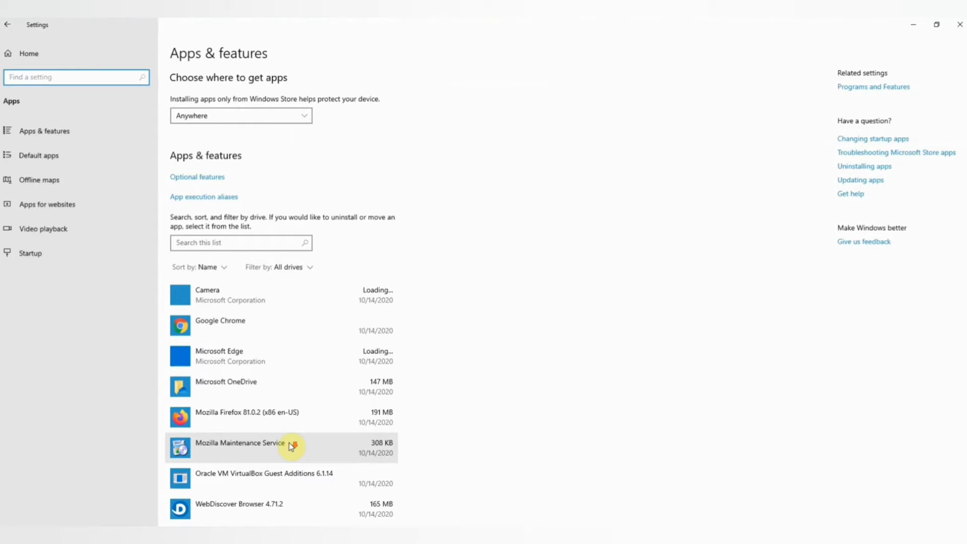
# Uninstall WebDiscover Browser 4.71.2 with all of its components, allowing the uninstaller to make changes, and close Settings.
pyautogui.scroll(-3, 310, 499)
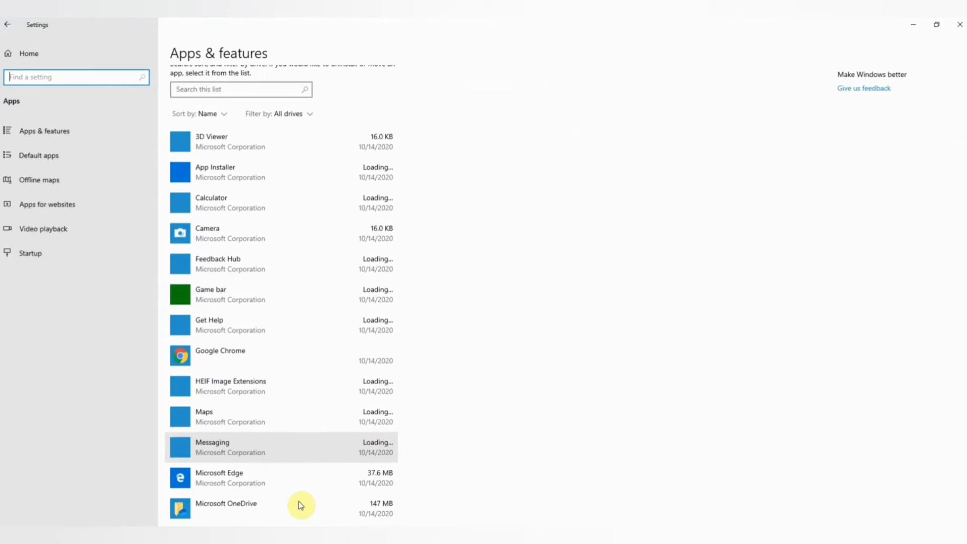
pyautogui.scroll(-20, 331, 467)
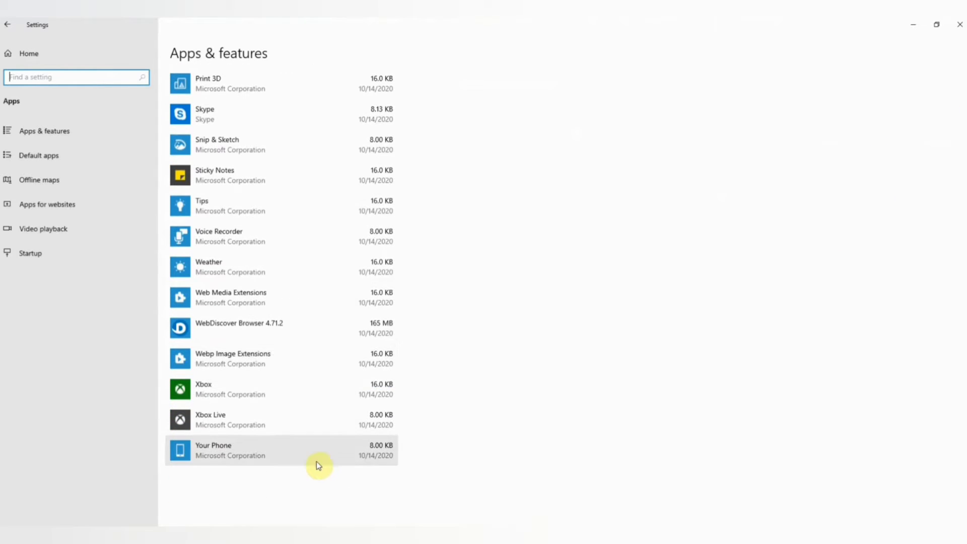
pyautogui.click(252, 323)
pyautogui.click(370, 370)
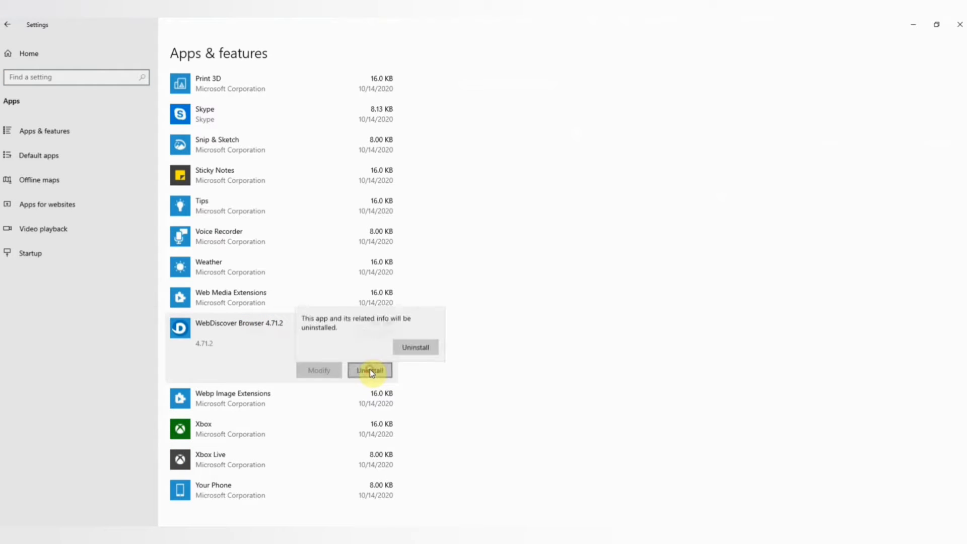
pyautogui.click(415, 347)
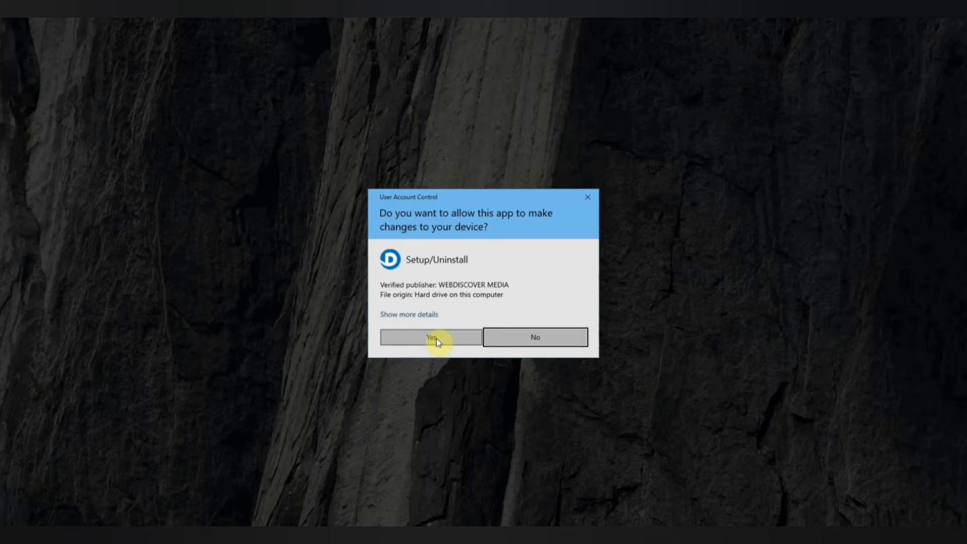
pyautogui.click(431, 337)
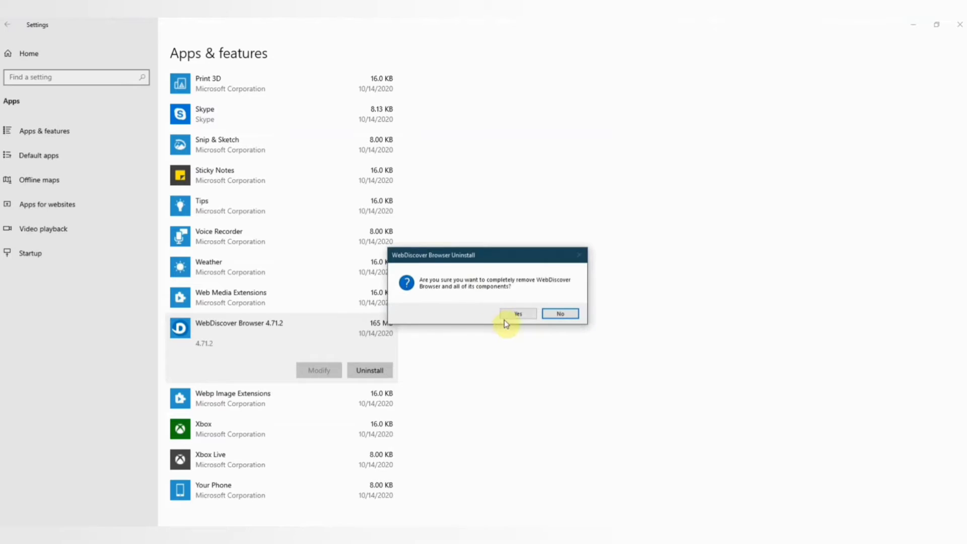
pyautogui.click(518, 314)
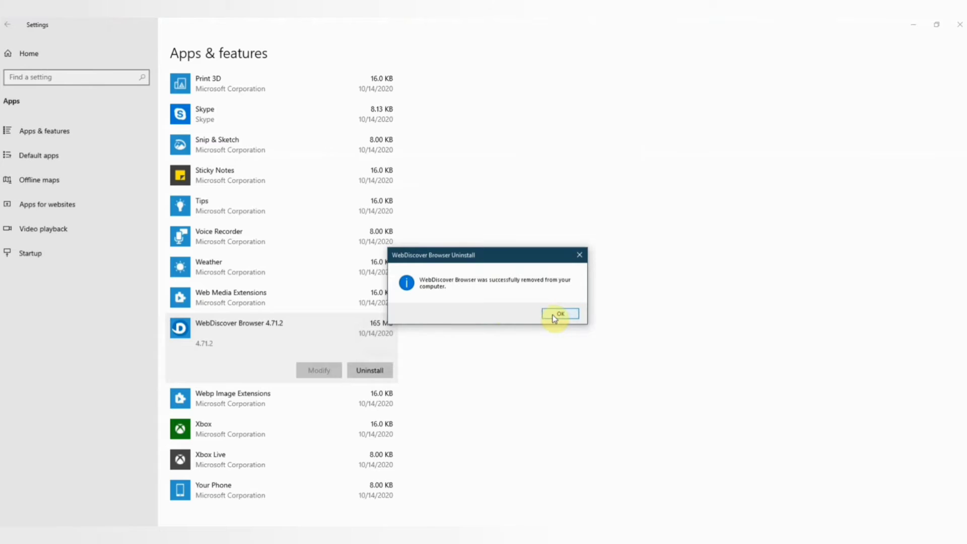
pyautogui.click(556, 315)
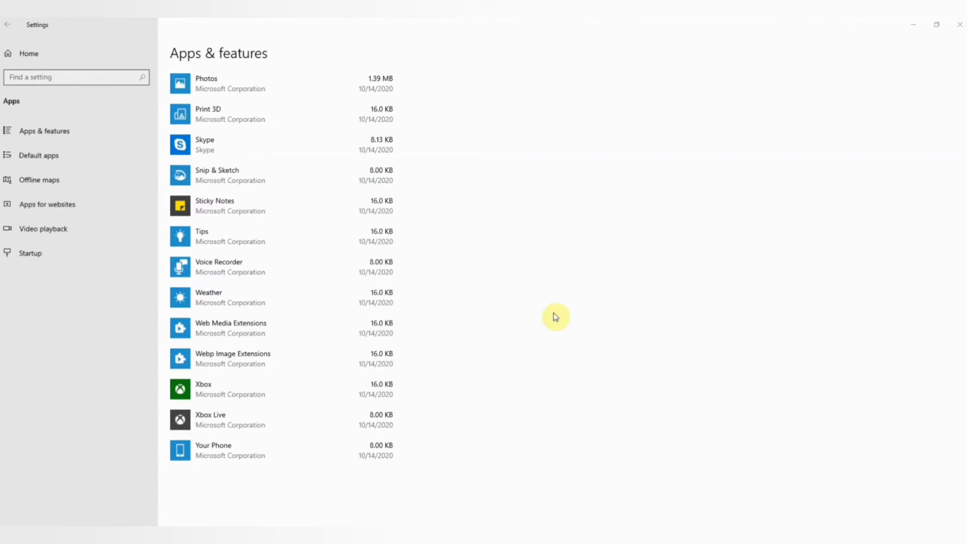
pyautogui.click(960, 25)
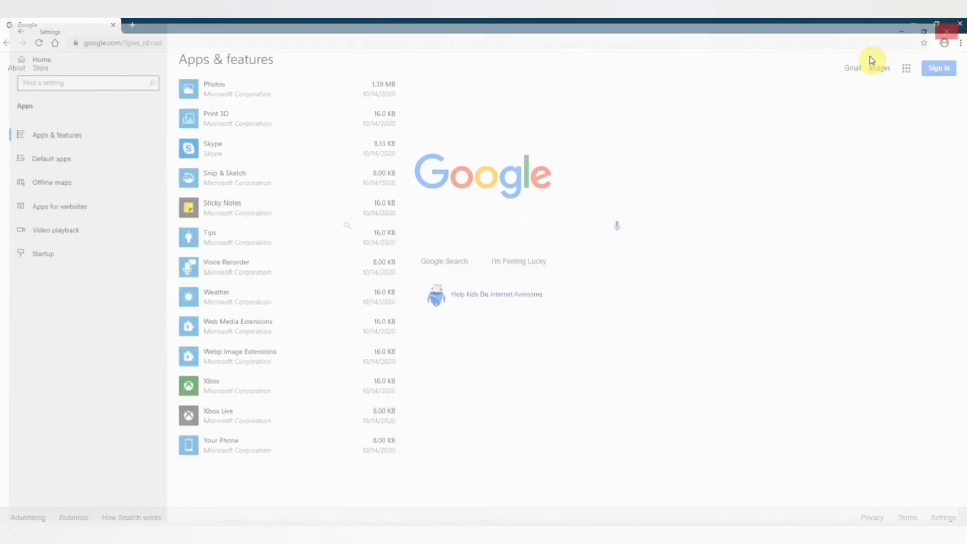
# Close the Google browser window and restart the computer.
pyautogui.click(960, 23)
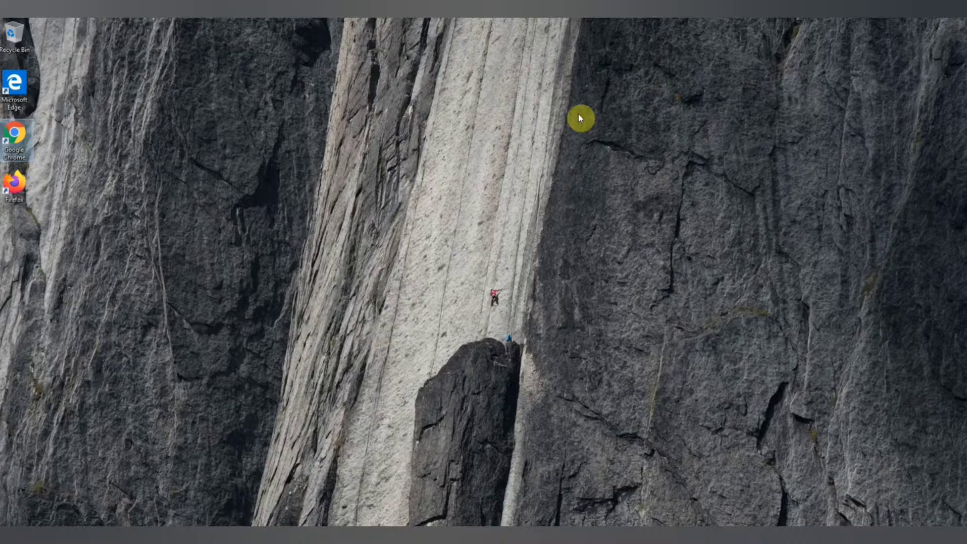
pyautogui.click(8, 522)
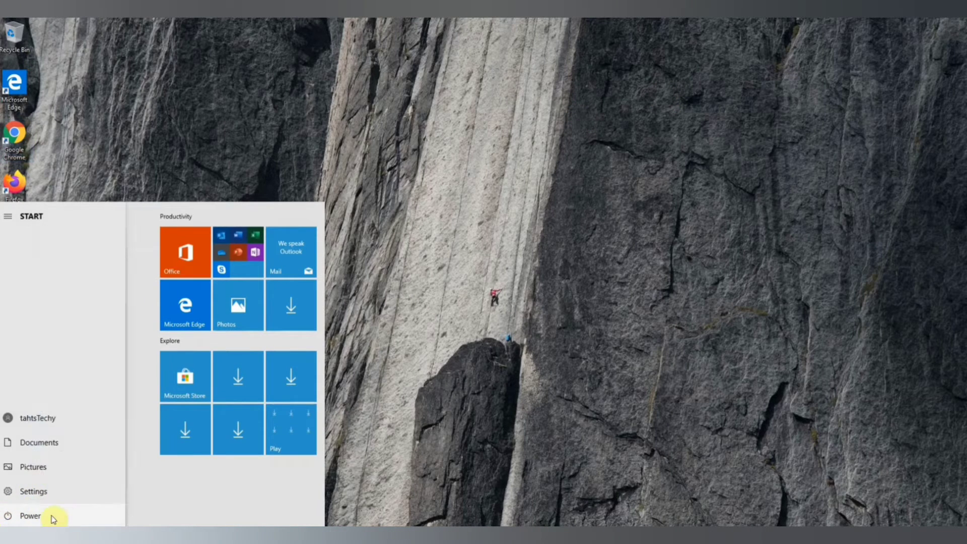
pyautogui.click(51, 516)
pyautogui.click(48, 494)
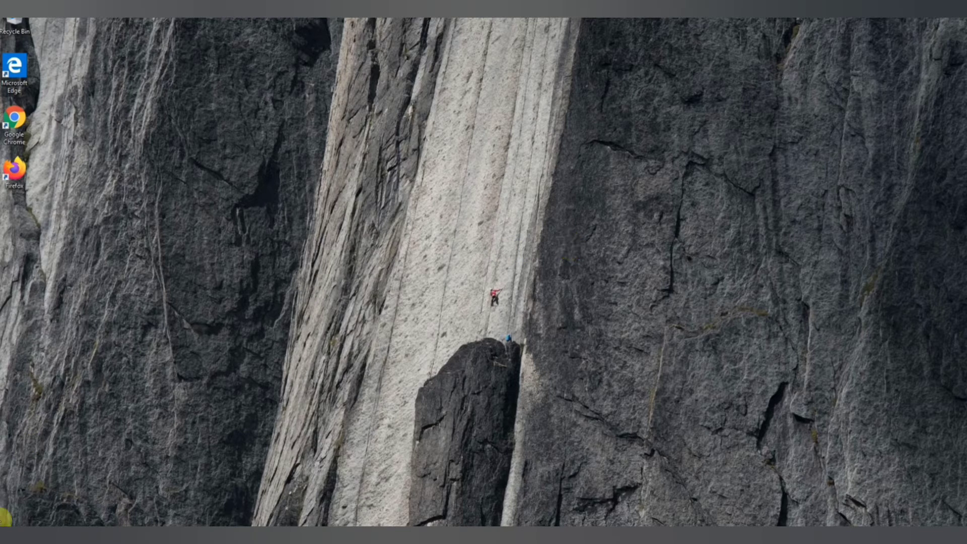
# Open This PC in File Explorer and turn on the display of file name extensions and hidden items.
pyautogui.click(8, 522)
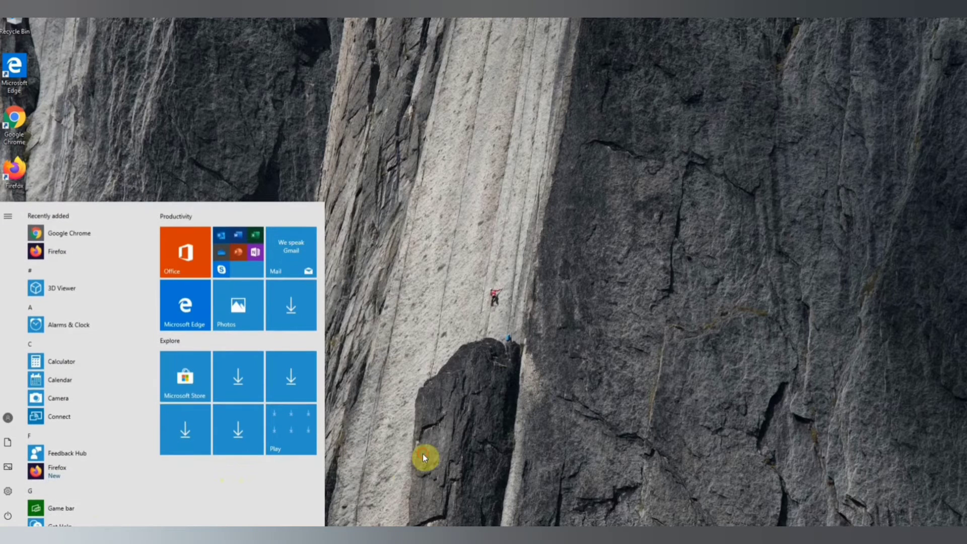
pyautogui.click(425, 457)
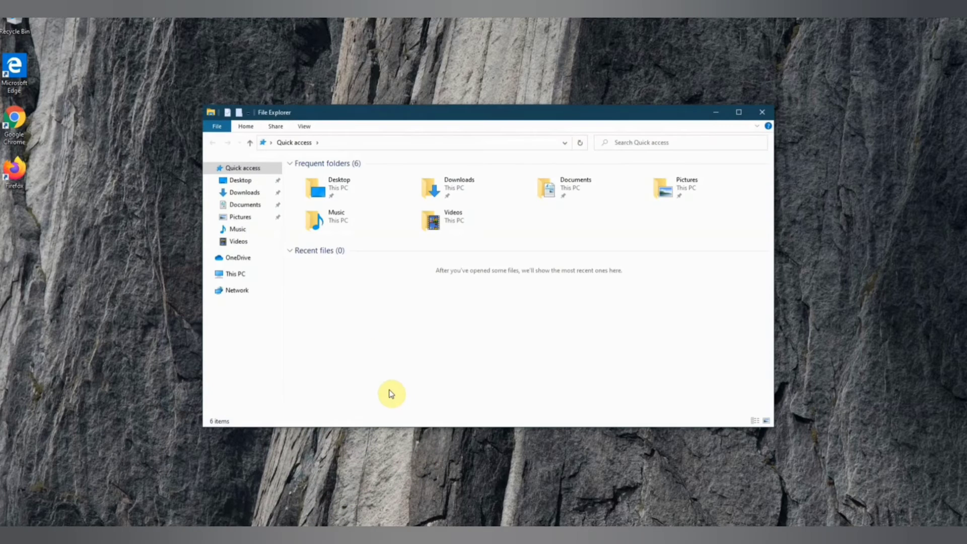
pyautogui.click(236, 274)
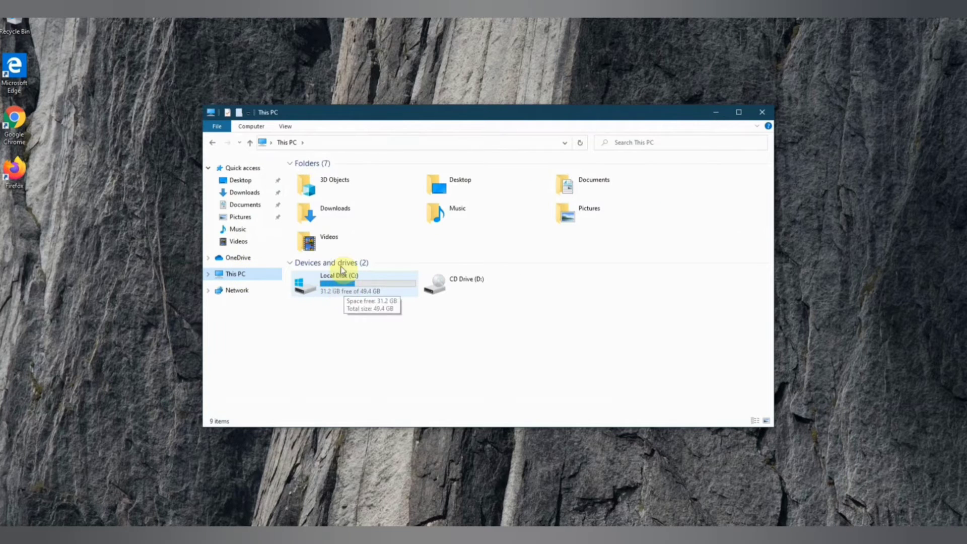
pyautogui.click(284, 126)
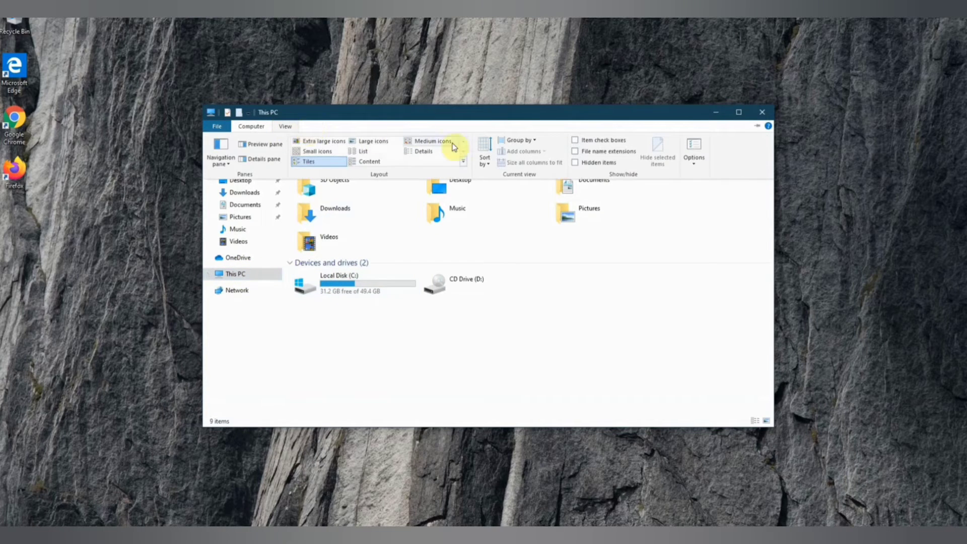
pyautogui.click(597, 154)
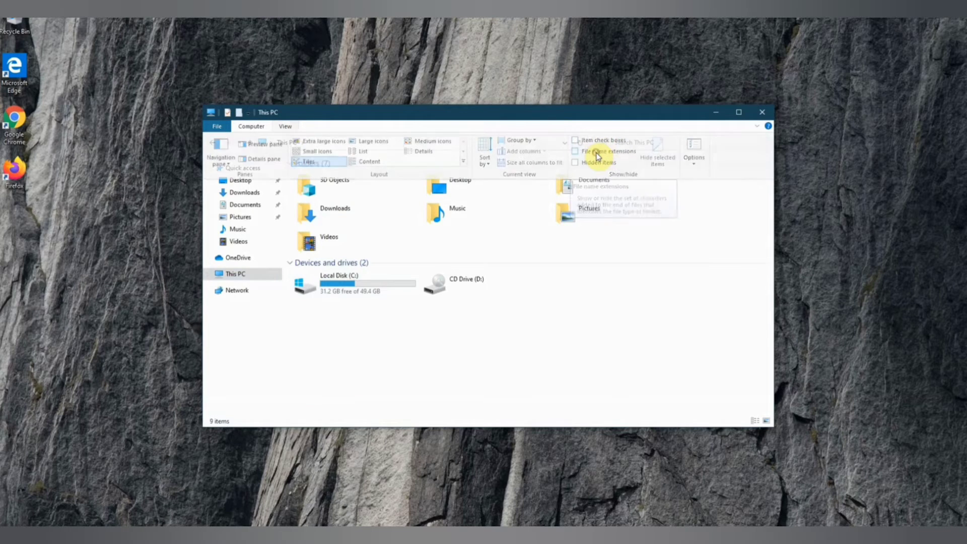
pyautogui.click(286, 126)
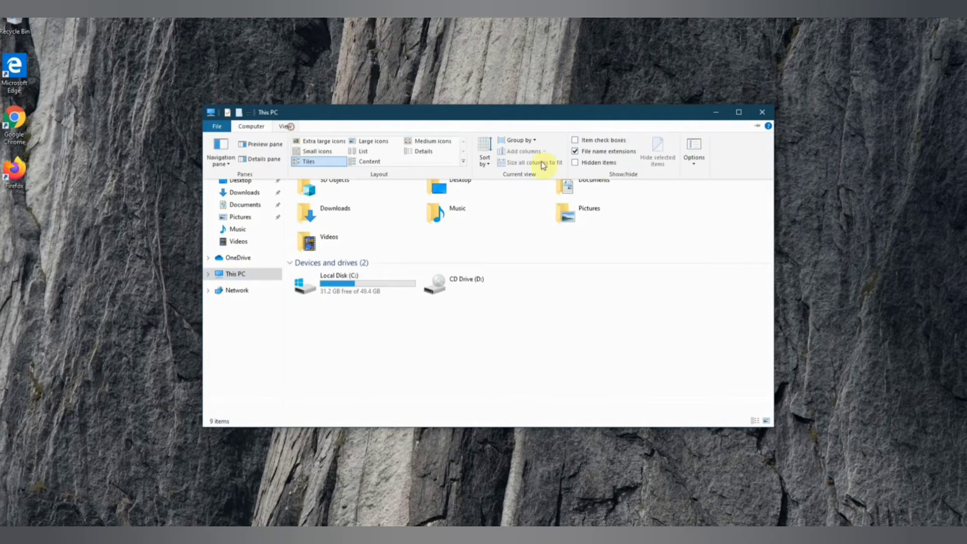
pyautogui.click(585, 162)
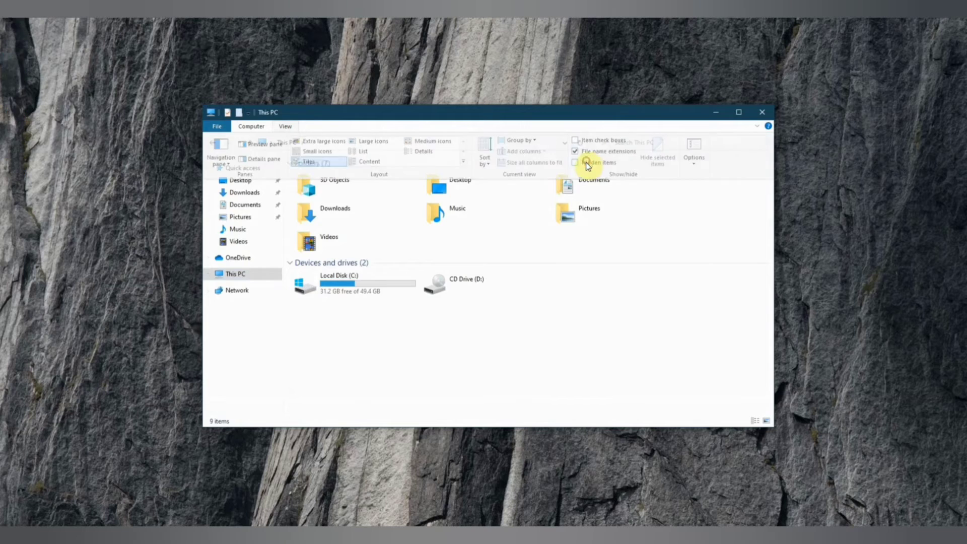
# Open the Program Files folder on Local Disk (C:) to check it for leftover folders.
pyautogui.doubleClick(365, 288)
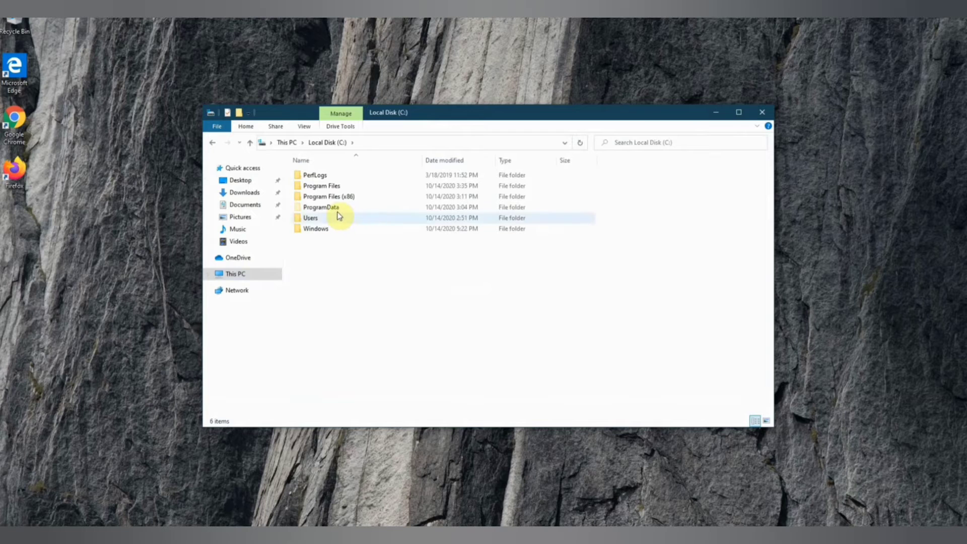
pyautogui.click(336, 190)
pyautogui.doubleClick(336, 190)
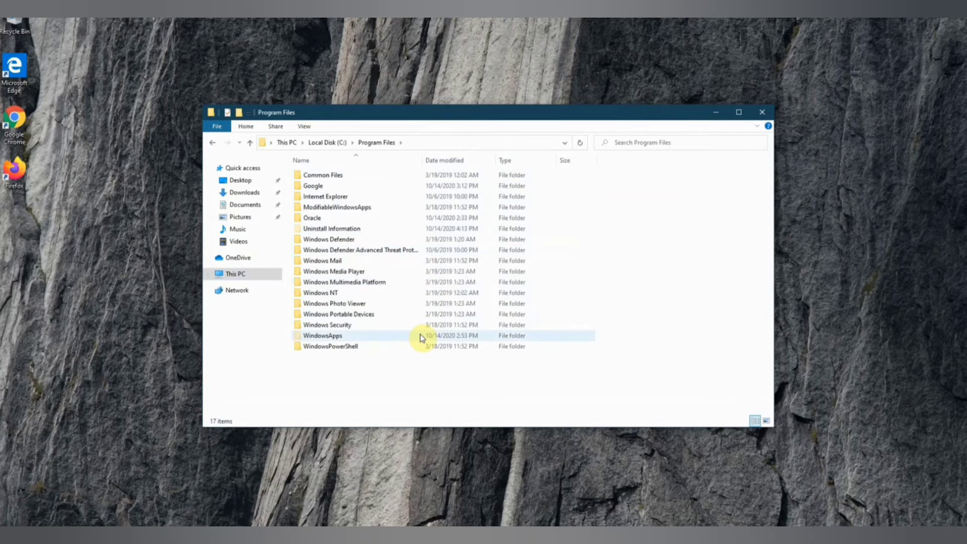
pyautogui.click(391, 347)
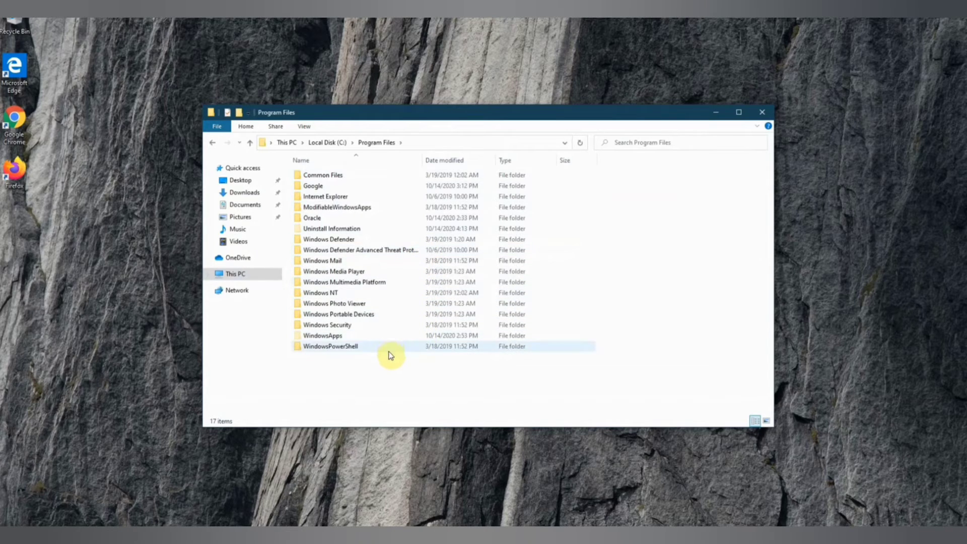
# Check the Uninstall Information folder's contents, return to Program Files and delete that folder.
pyautogui.doubleClick(335, 229)
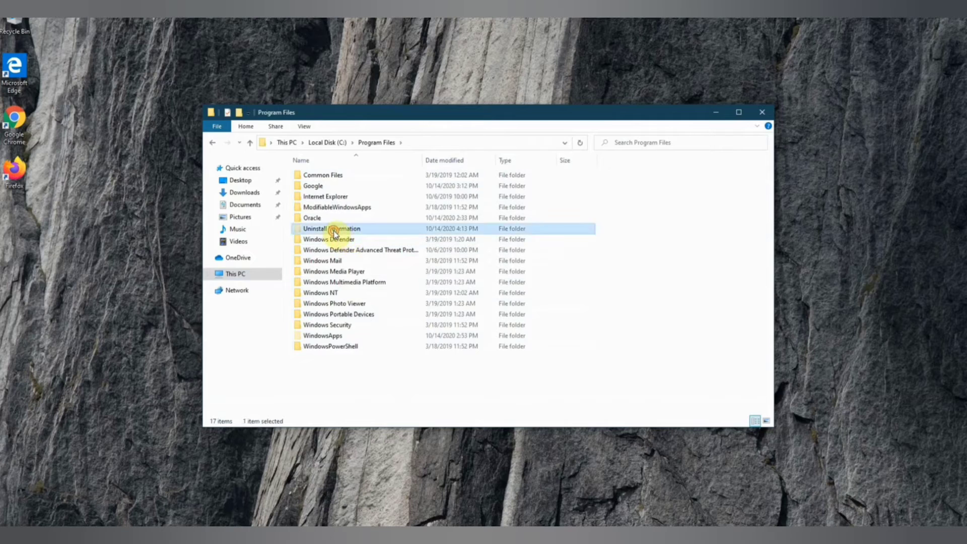
pyautogui.click(376, 144)
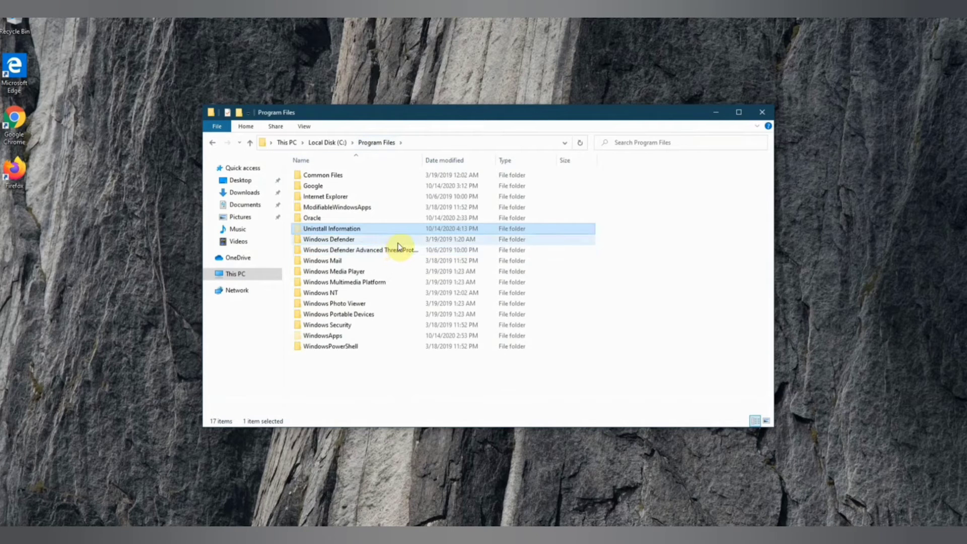
pyautogui.press('Delete')
pyautogui.click(221, 201)
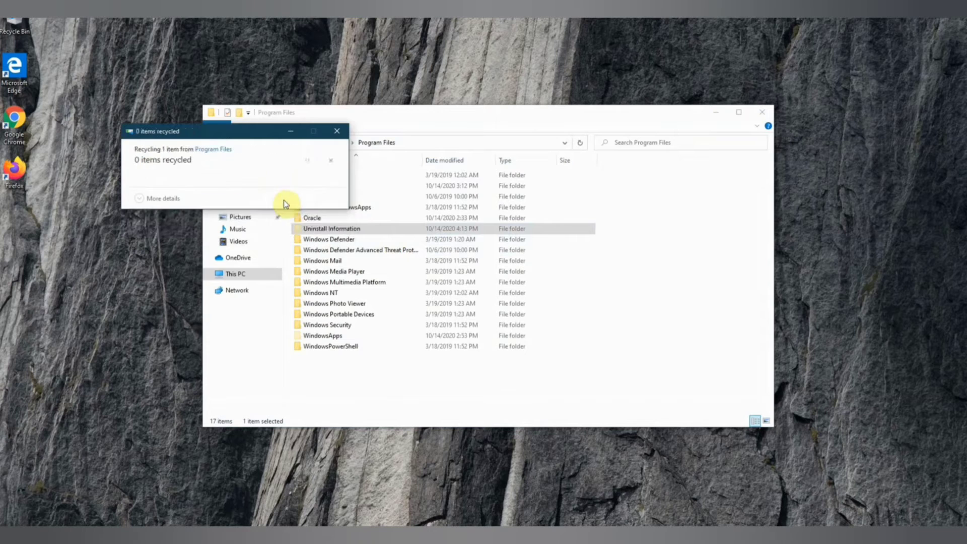
# Finish deleting the Uninstall Information folder and open the System32 folder inside Windows on Local Disk (C:).
pyautogui.click(153, 195)
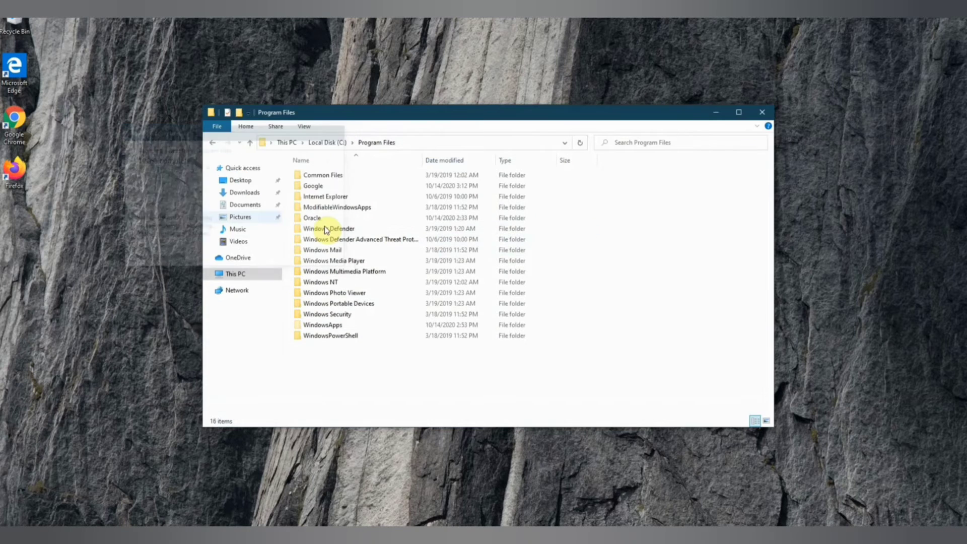
pyautogui.click(327, 143)
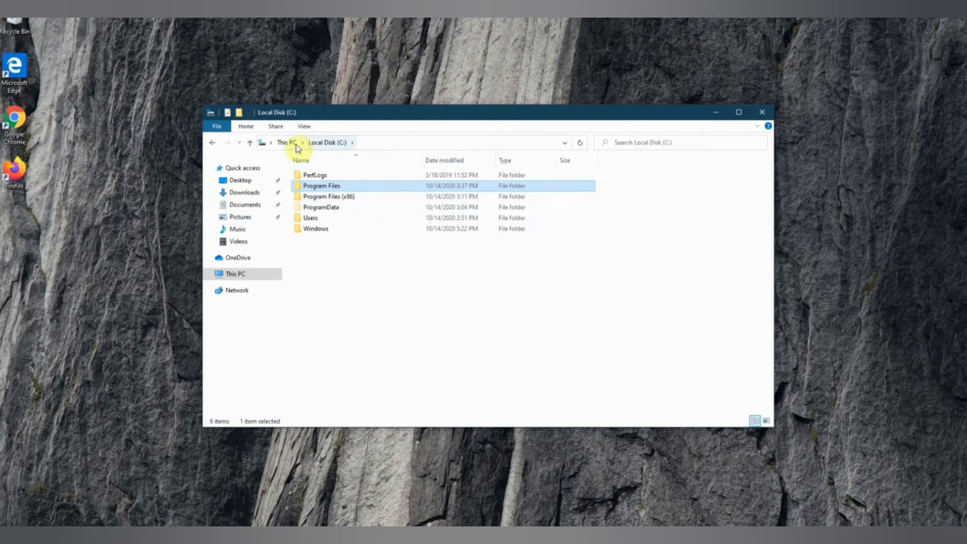
pyautogui.click(344, 227)
pyautogui.doubleClick(344, 228)
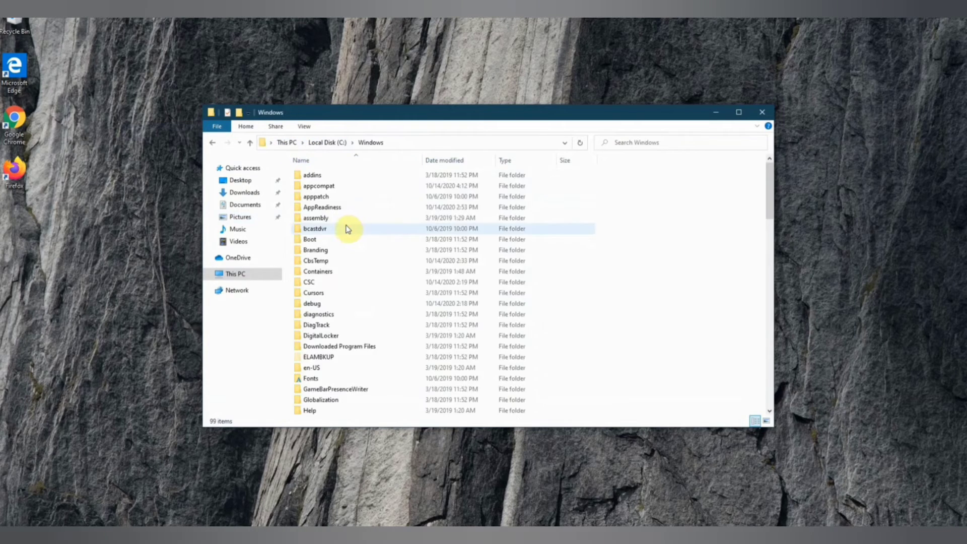
pyautogui.scroll(-9, 388, 335)
pyautogui.scroll(-7, 378, 348)
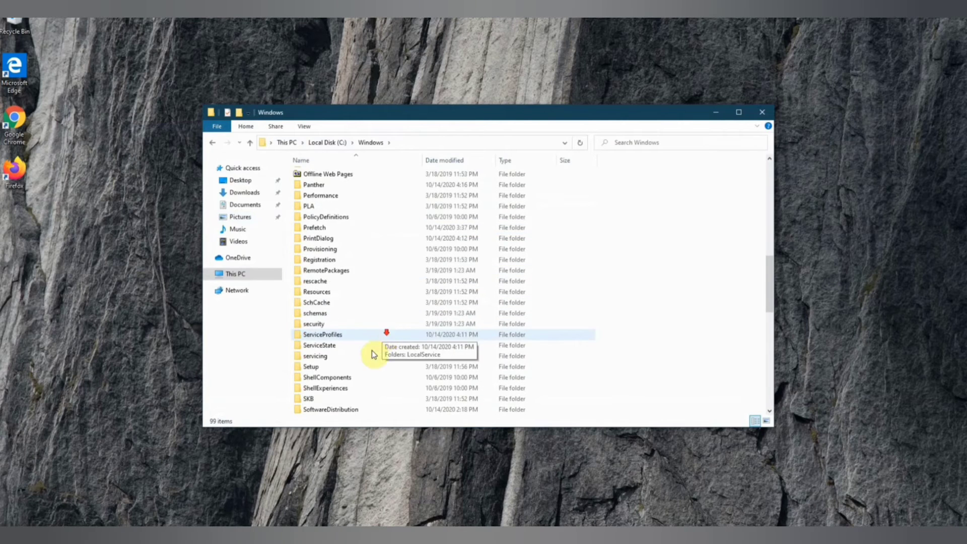
pyautogui.doubleClick(345, 324)
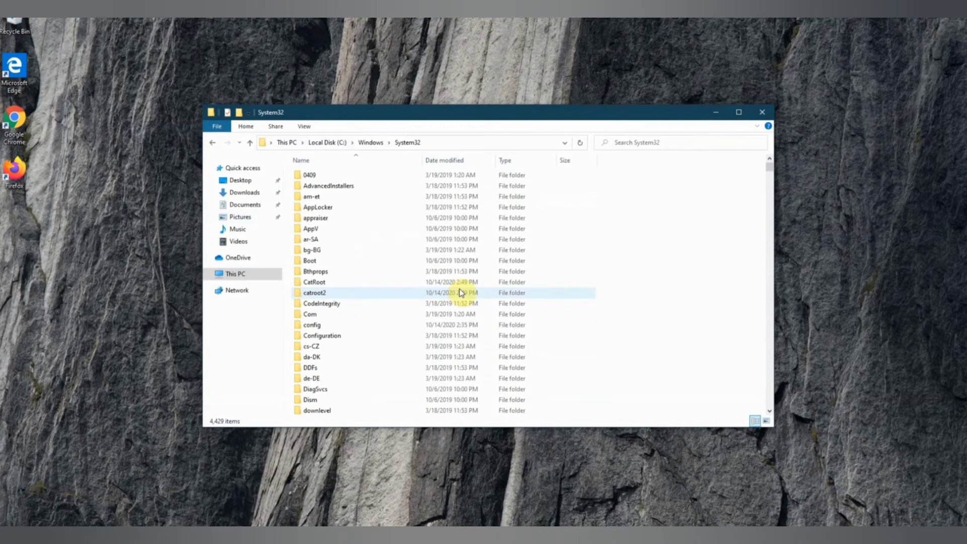
# Find the Tasks folder in System32 and open it, granting permanent access, to check it for leftover scheduled tasks.
pyautogui.scroll(-12, 463, 292)
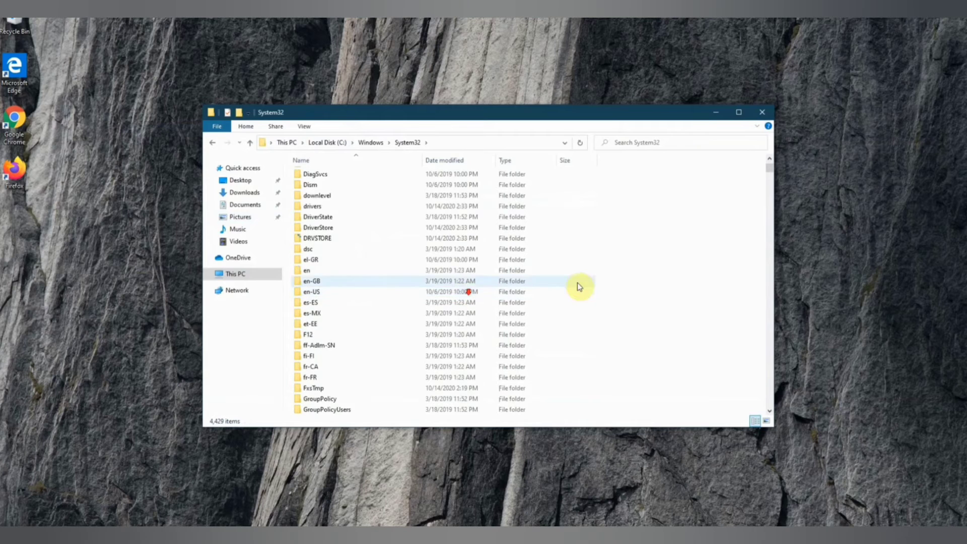
pyautogui.moveTo(770, 171); pyautogui.dragTo(528, 245)
pyautogui.scroll(20, 528, 245)
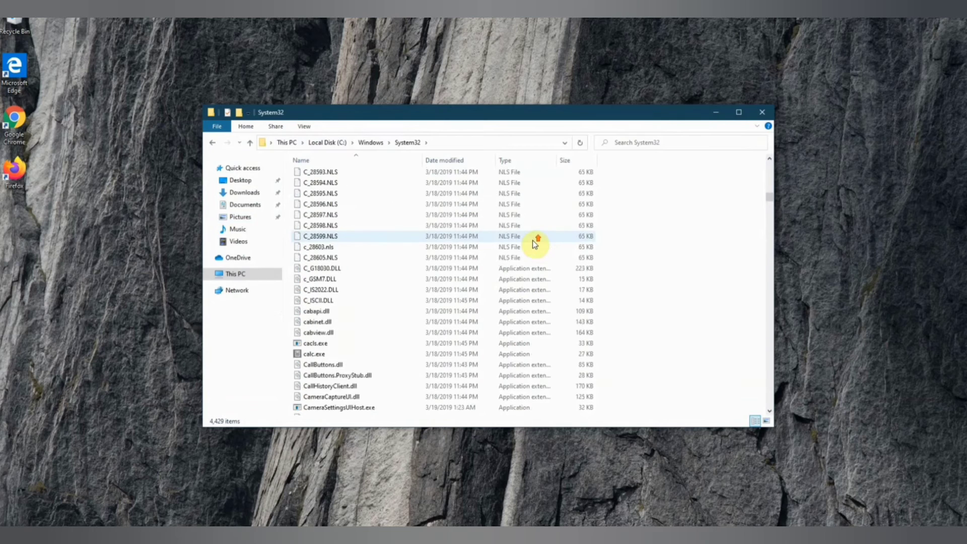
pyautogui.scroll(20, 535, 243)
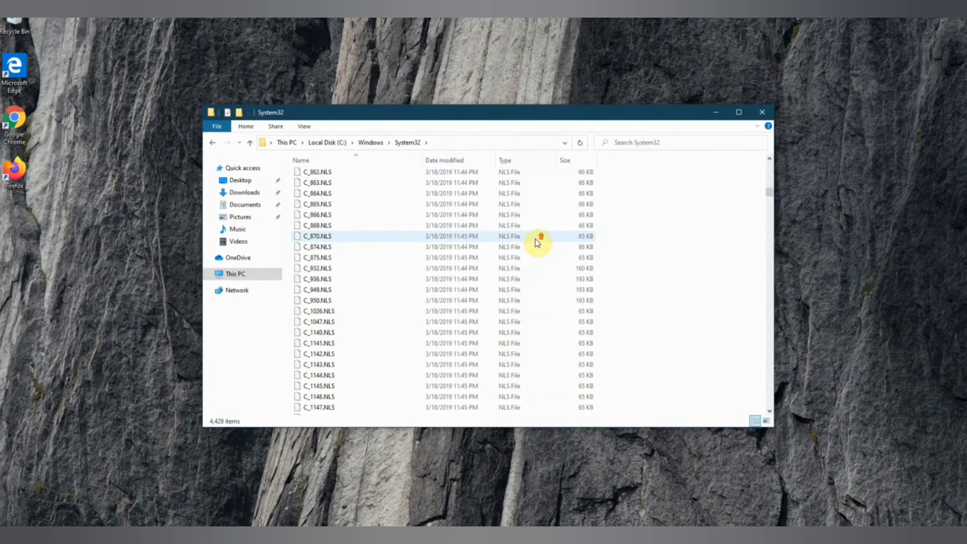
pyautogui.scroll(7, 535, 239)
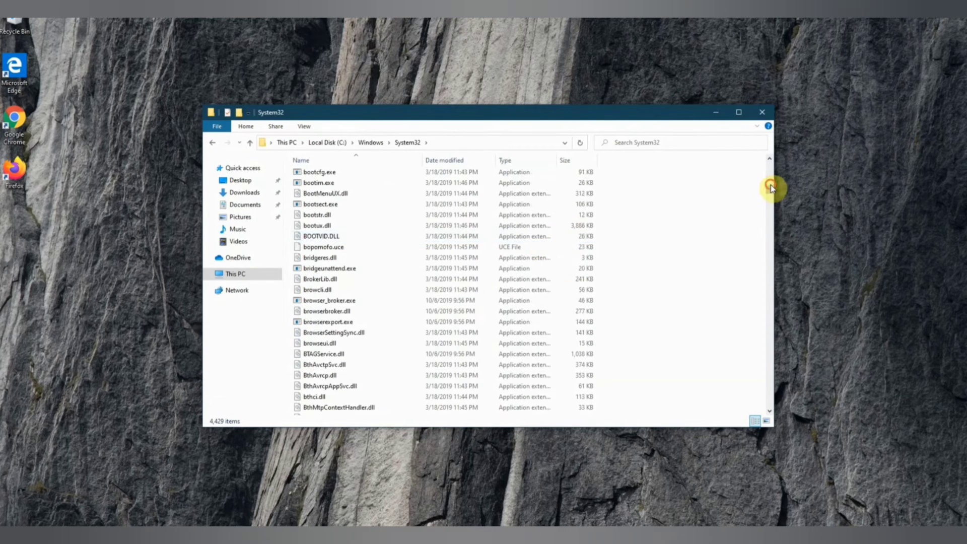
pyautogui.scroll(20, 772, 187)
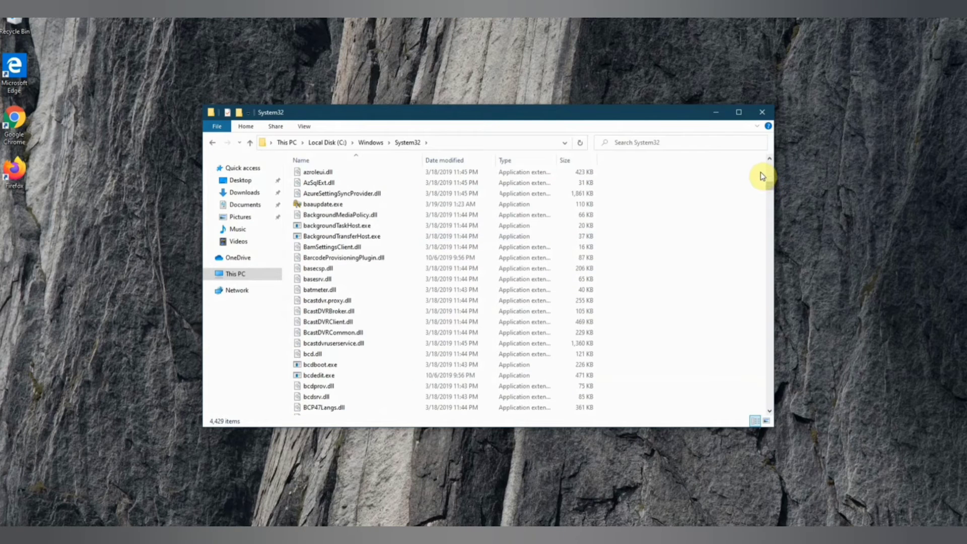
pyautogui.scroll(20, 766, 174)
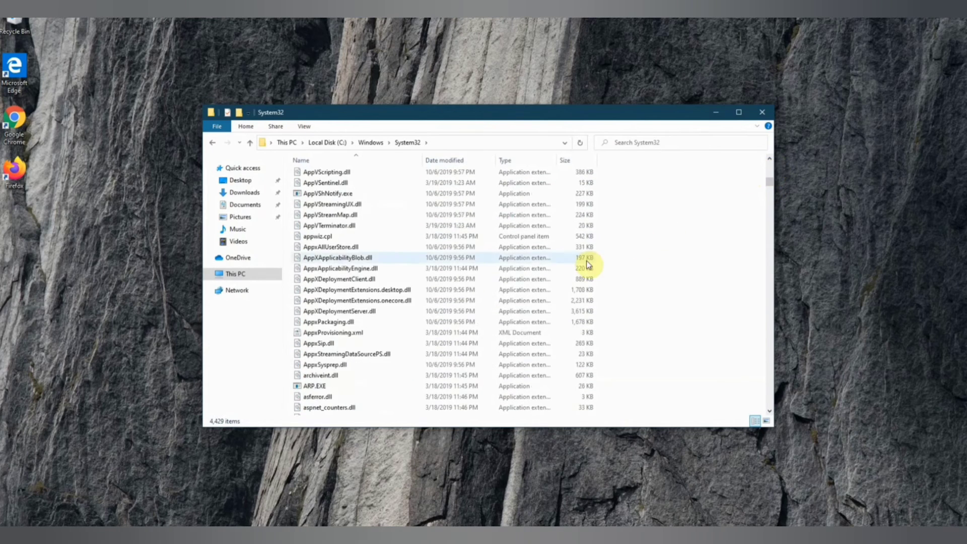
pyautogui.scroll(20, 586, 265)
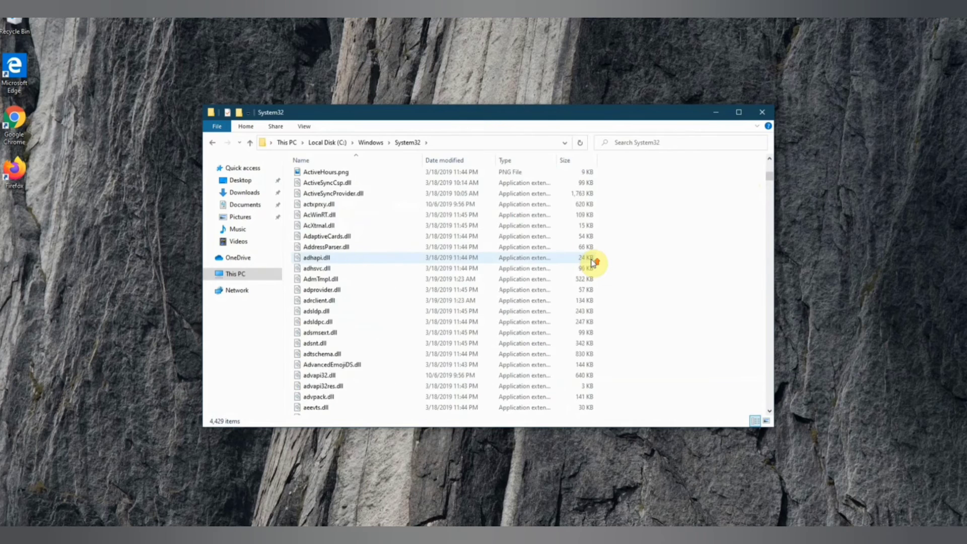
pyautogui.scroll(15, 590, 260)
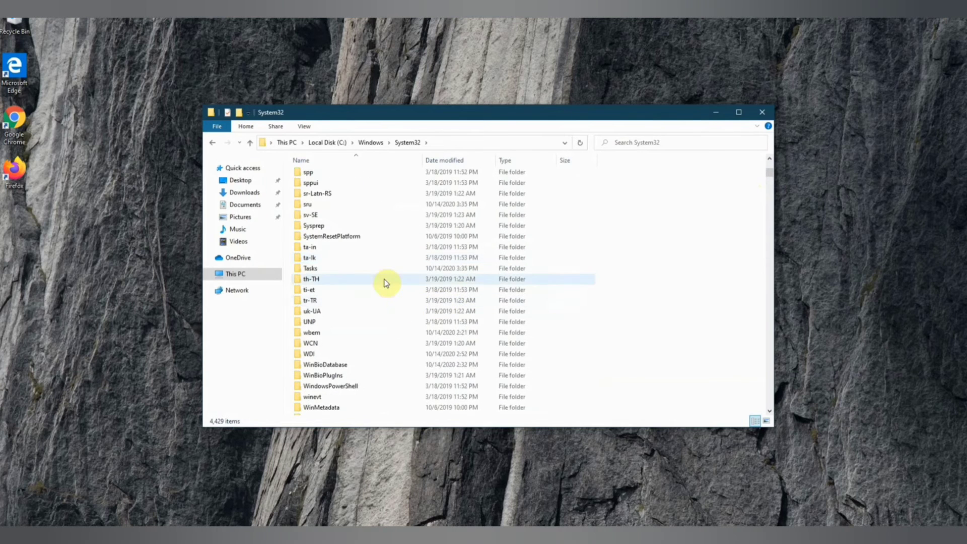
pyautogui.click(363, 272)
pyautogui.doubleClick(363, 275)
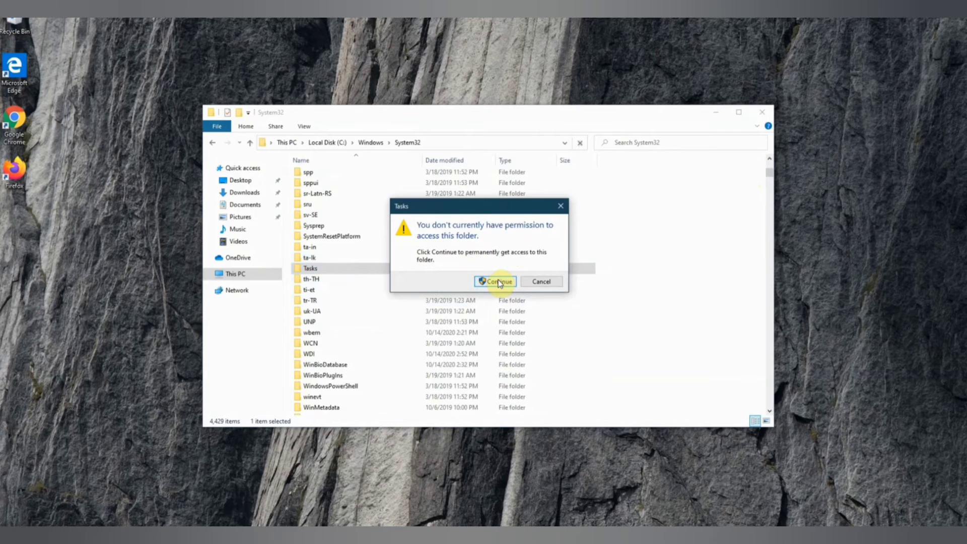
pyautogui.click(499, 282)
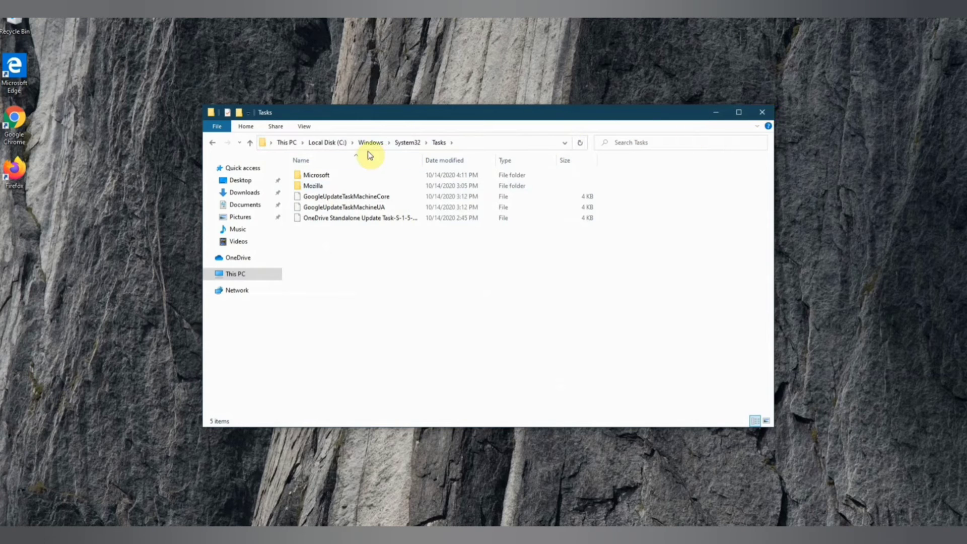
# Return to Local Disk (C:) and open the Users folder to check it for leftovers.
pyautogui.click(331, 142)
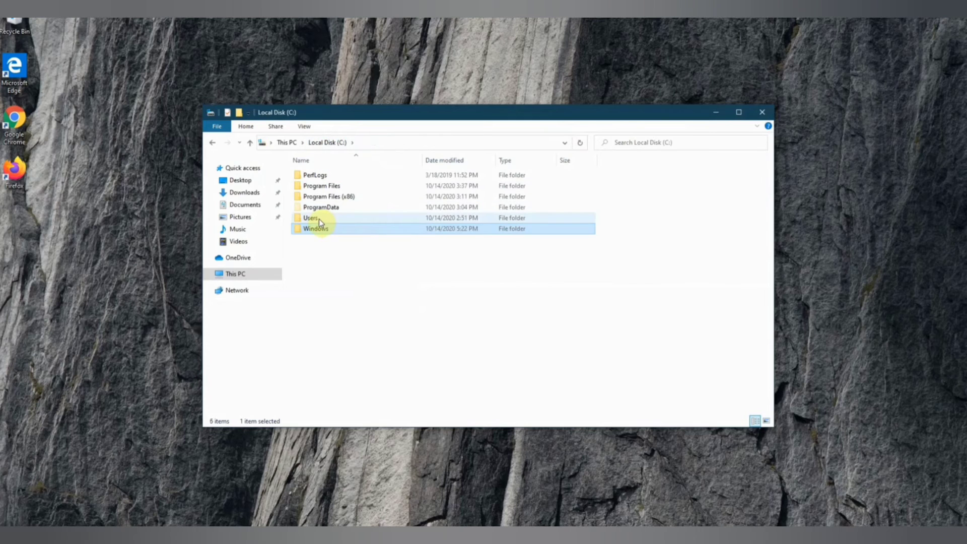
pyautogui.moveTo(332, 217)
pyautogui.doubleClick(331, 218)
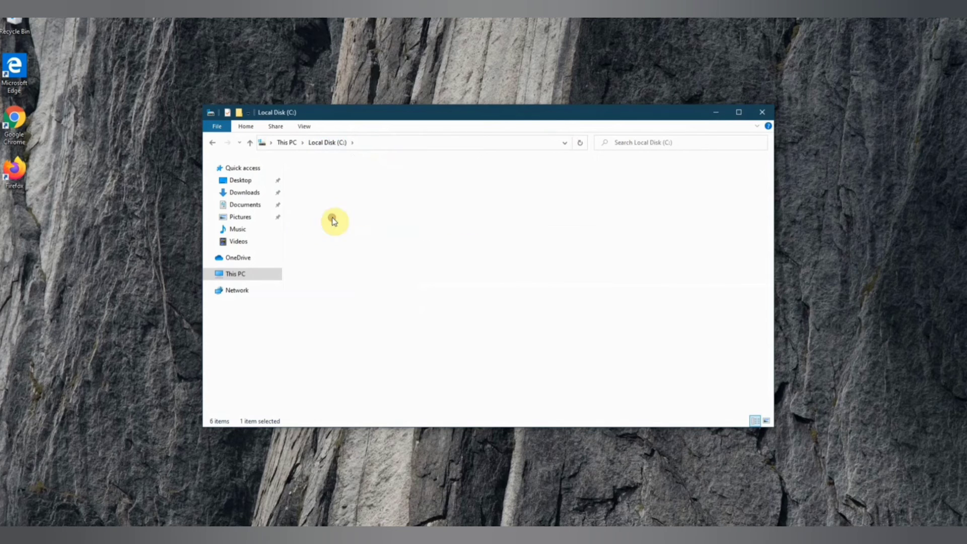
pyautogui.click(345, 201)
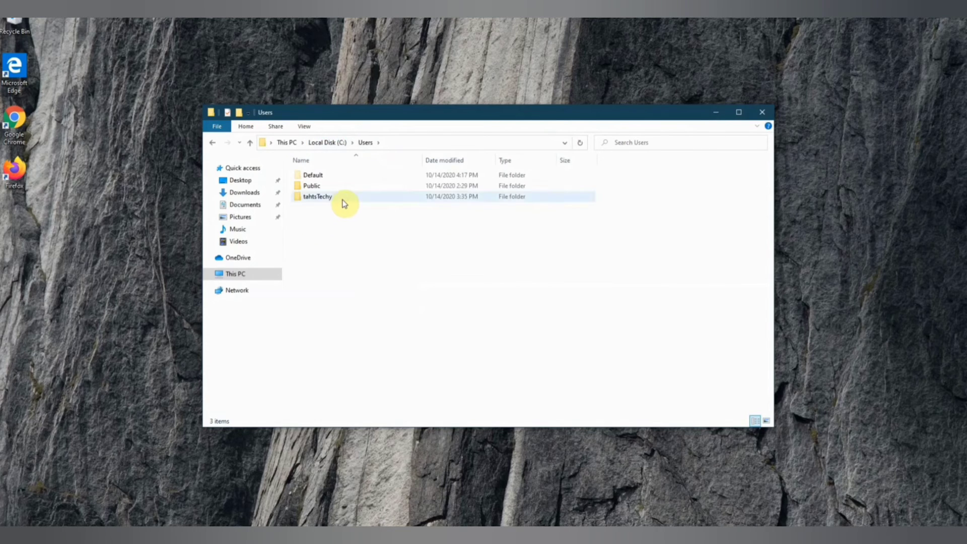
# Launch Google Chrome from its desktop shortcut, leaving the shortcut's name as it is.
pyautogui.press('F2')
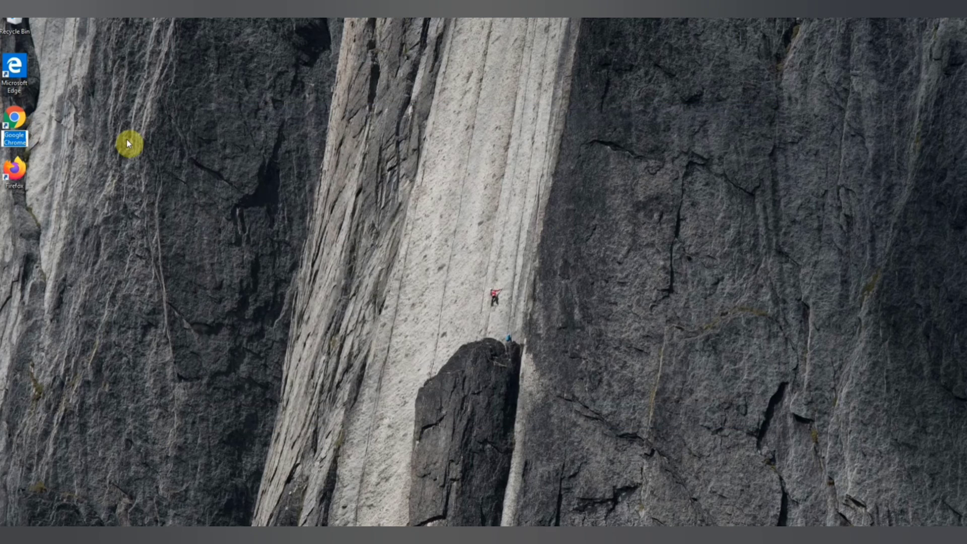
pyautogui.press('Return')
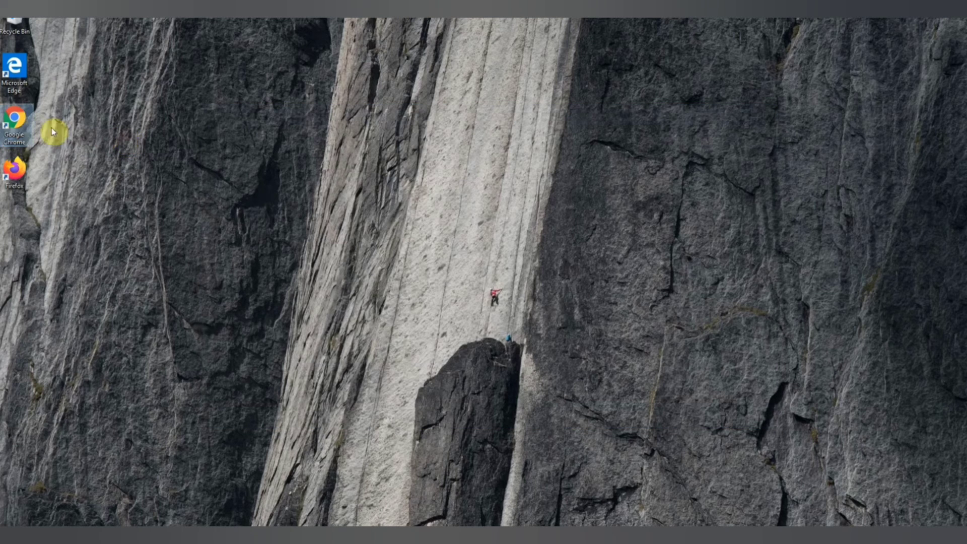
pyautogui.doubleClick(15, 120)
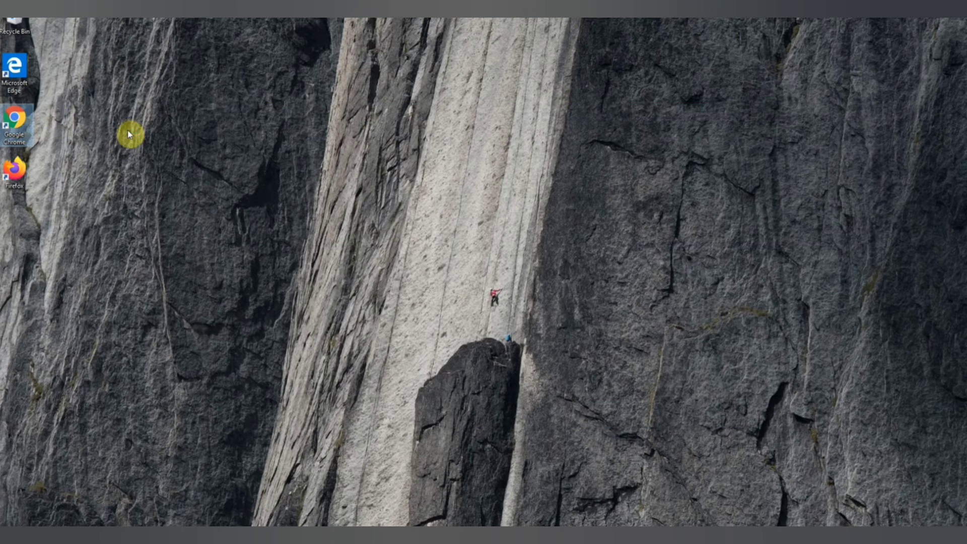